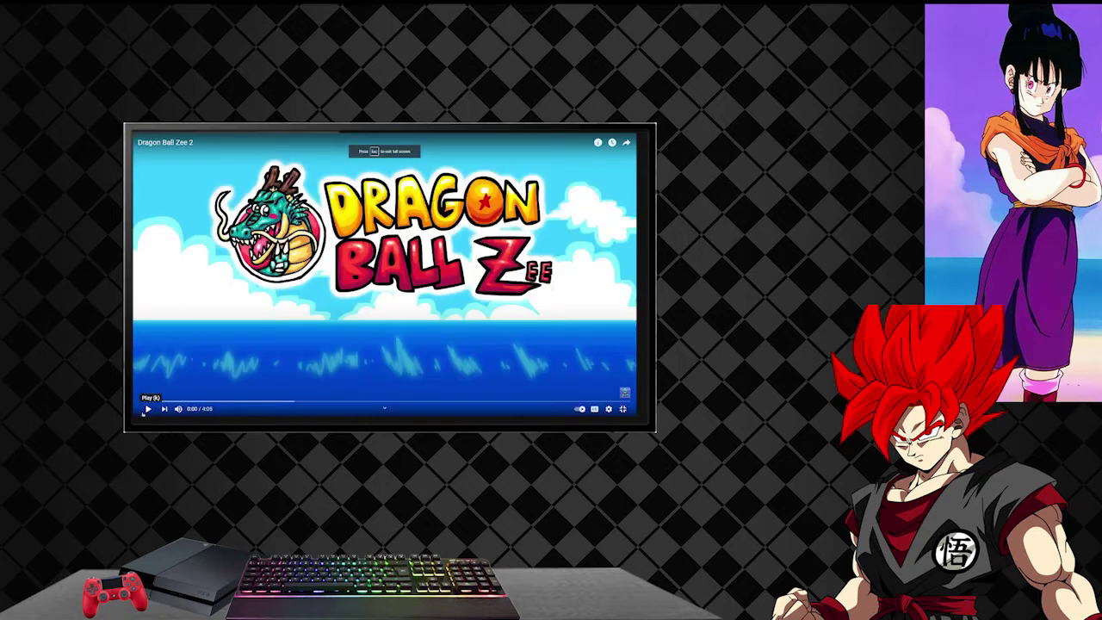
Start the Dragon Ball Zee 2 cartoon and let it play until the title card fills the TV
left_click(148, 410)
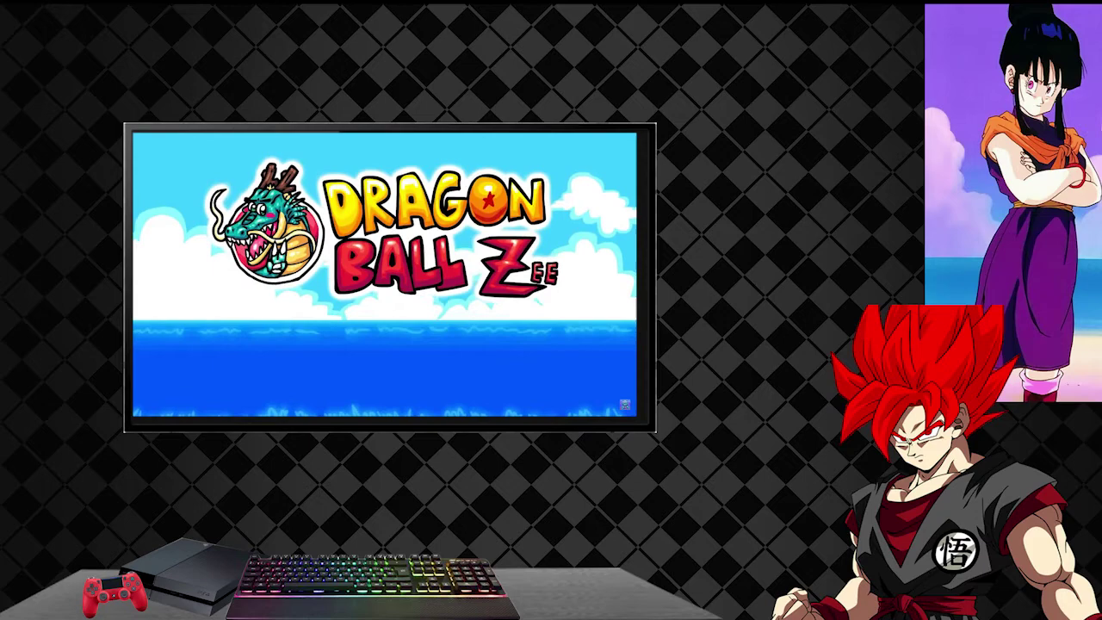